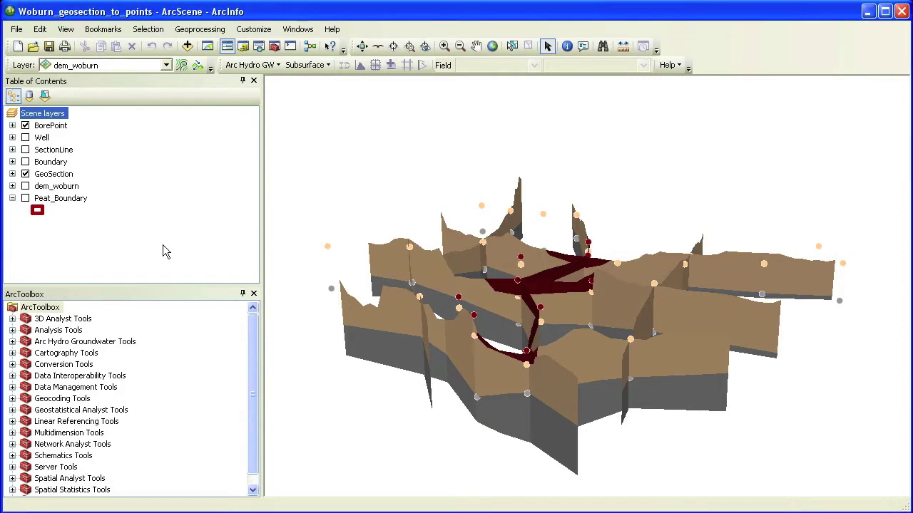
- Rotate the GeoSection fence diagram and BorePoints with the Navigate tool to view another side
left_click(362, 46)
left_click_drag(574, 341, 595, 344)
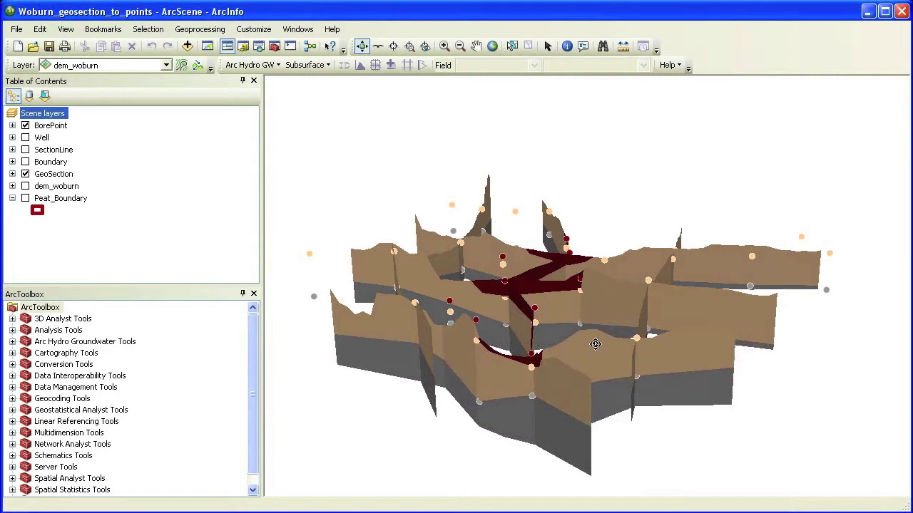
- Select two cross-sections, clear the selection, then tilt the scene to a higher angle
left_click(512, 45)
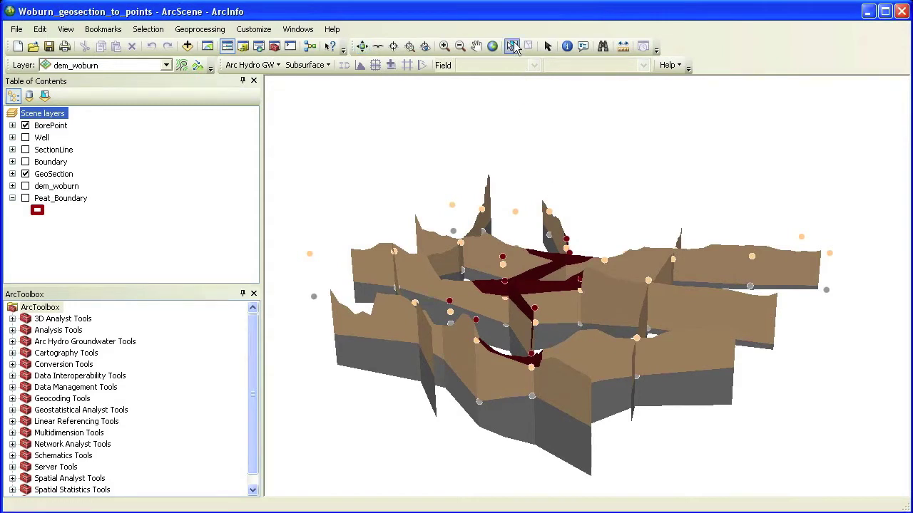
left_click(531, 292)
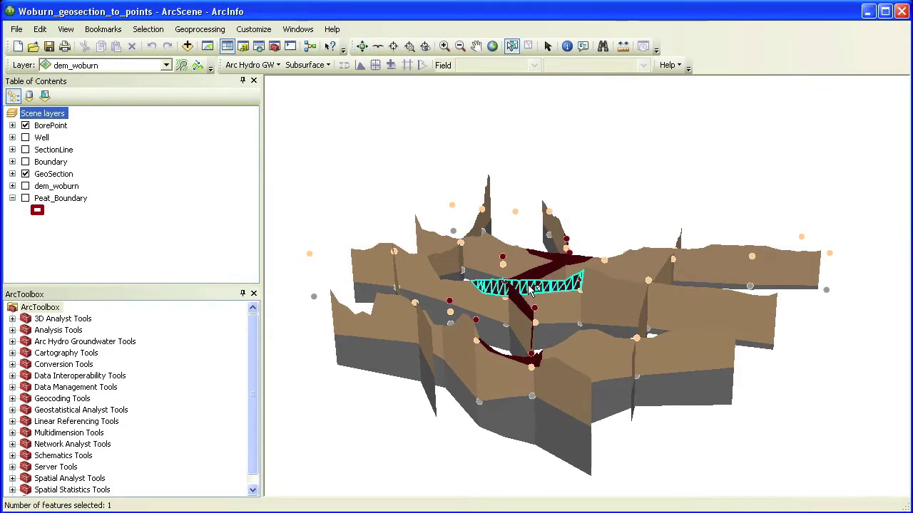
left_click(555, 312)
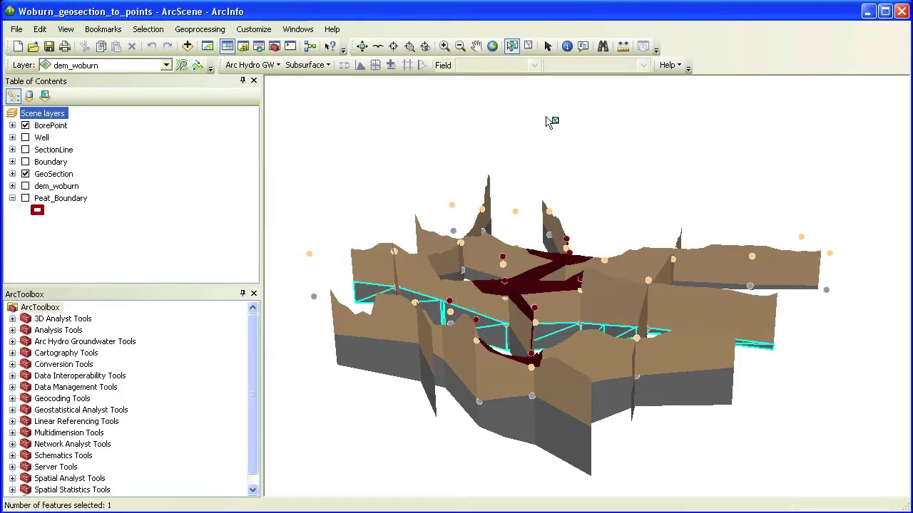
left_click(528, 47)
left_click(361, 46)
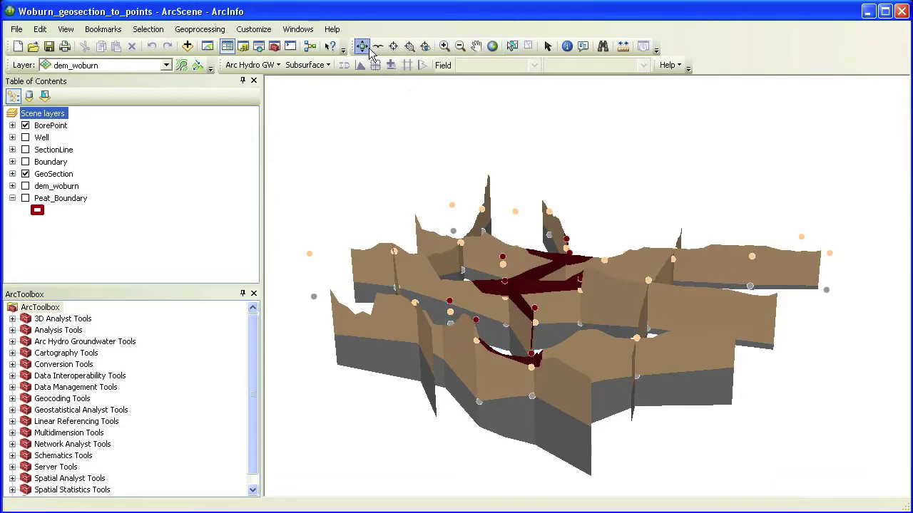
left_click_drag(533, 255, 527, 343)
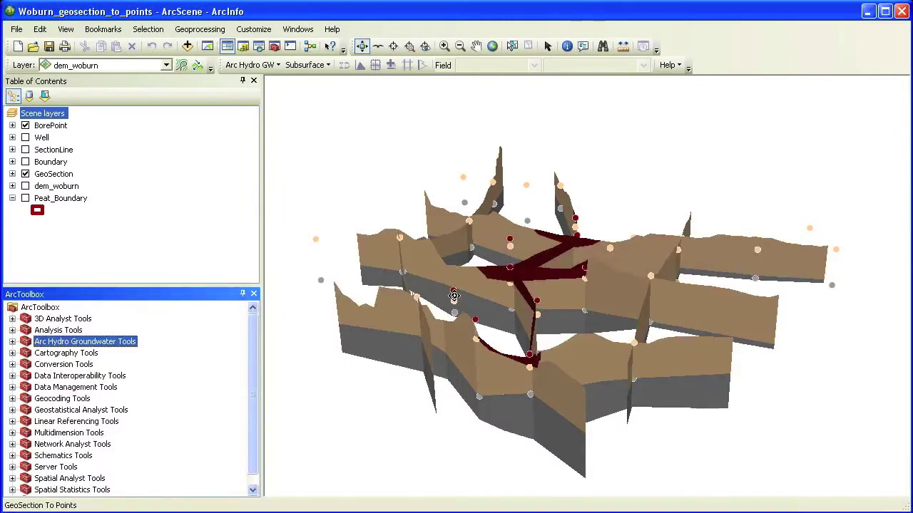
- Open GeoSection To Points from Arc Hydro Groundwater Tools > Subsurface Analyst > Features
left_click(12, 342)
left_click(26, 375)
left_click(39, 399)
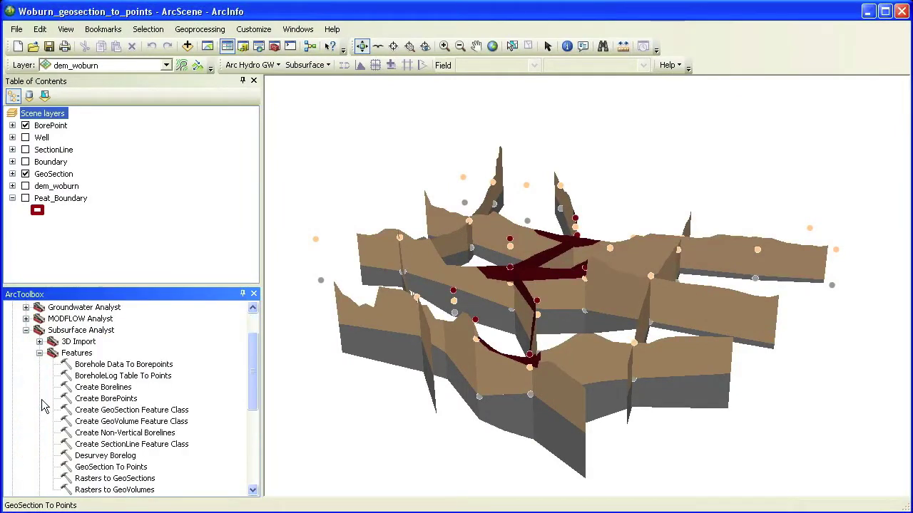
left_click(117, 469)
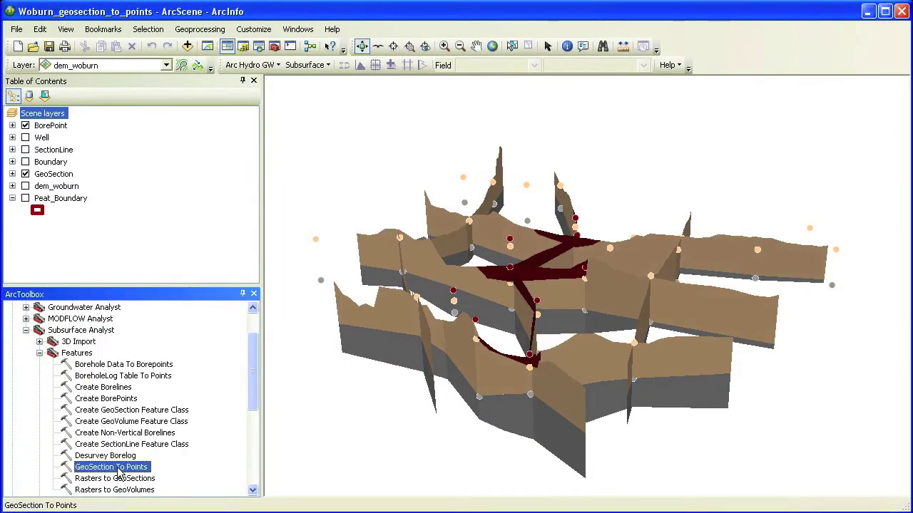
double_click(118, 469)
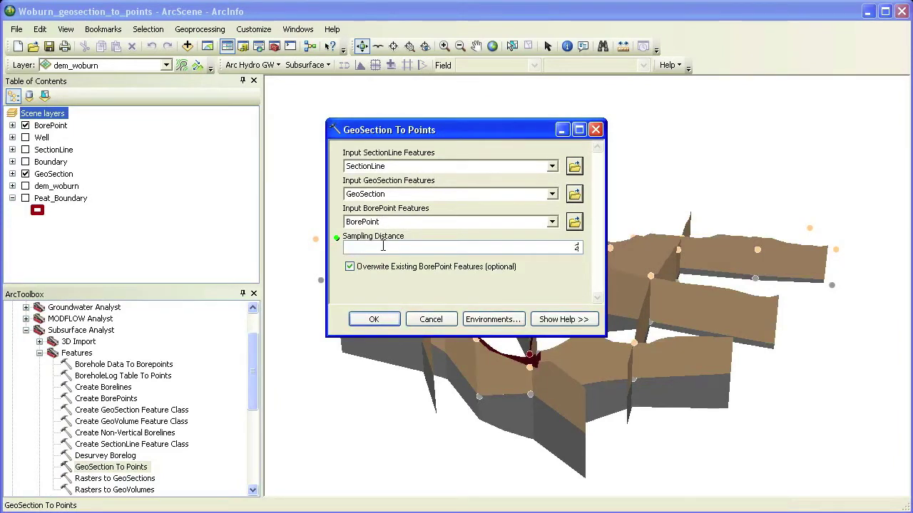
- Run GeoSection To Points with sampling distance 200, appending to existing BorePoints instead of overwriting
type("00")
left_click(351, 270)
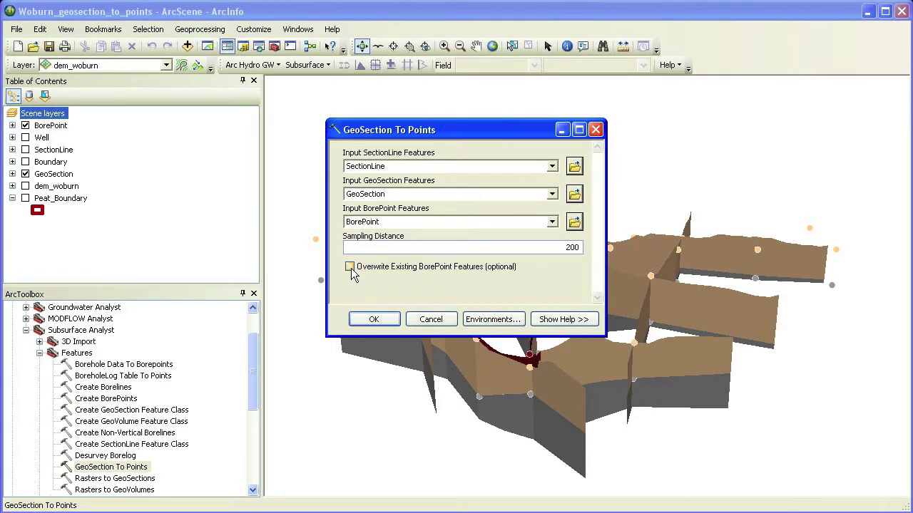
left_click(371, 321)
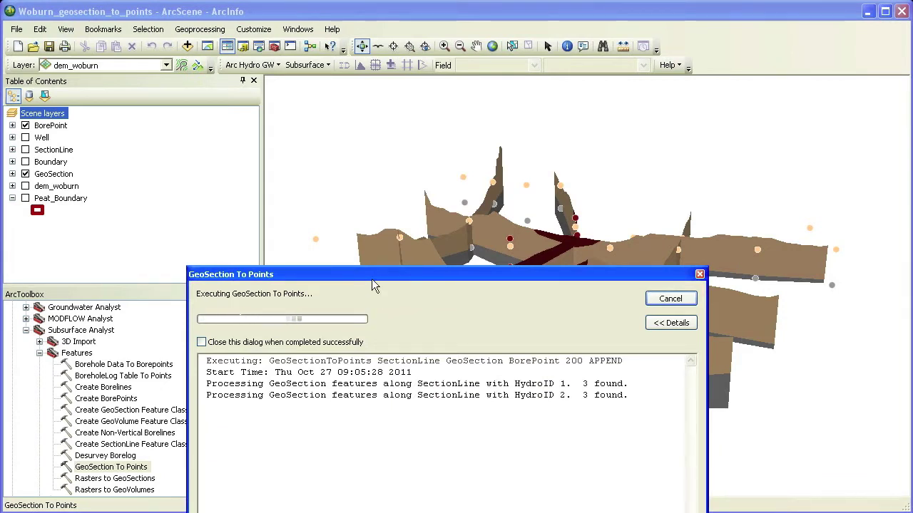
- Move the progress window off the scene and close it once the run completes
left_click_drag(372, 279, 411, 132)
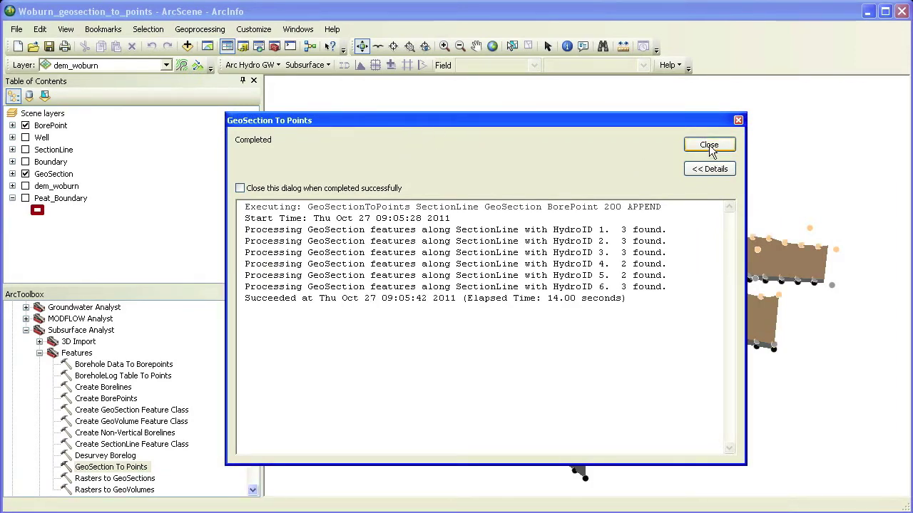
left_click(709, 146)
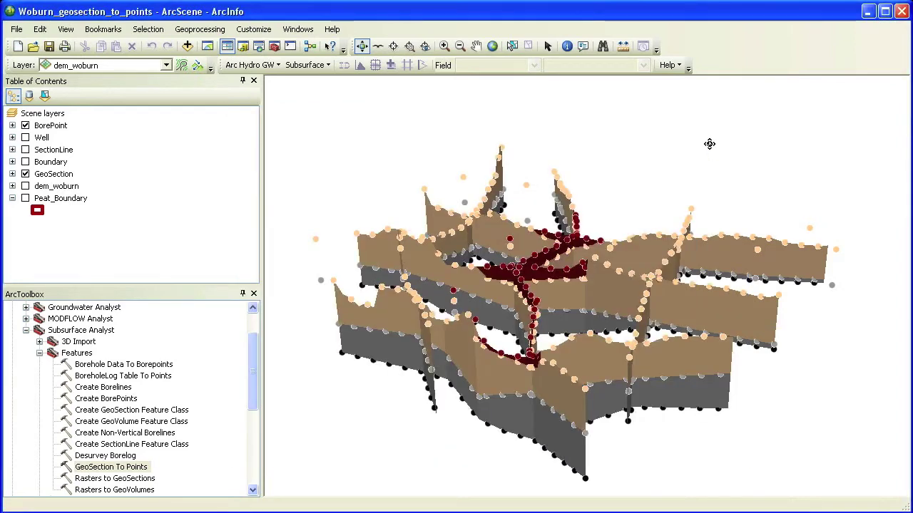
- Rotate to view the new BorePoints, hide GeoSection to see them alone, then show it again
left_click_drag(609, 327, 675, 321)
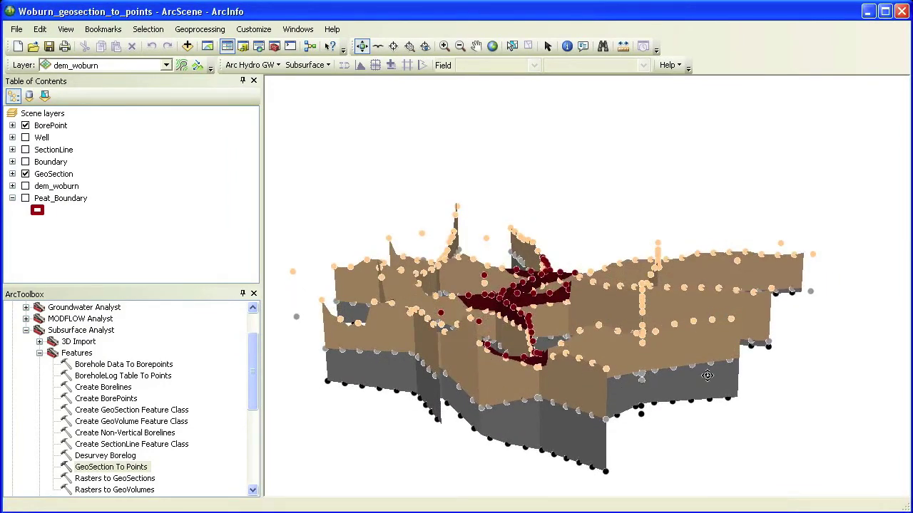
left_click_drag(713, 368, 656, 370)
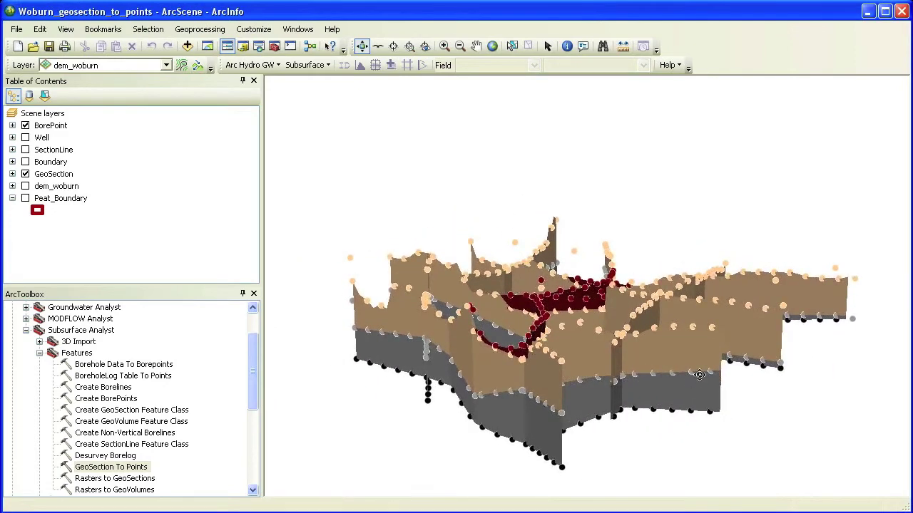
left_click(25, 174)
left_click_drag(480, 343, 479, 330)
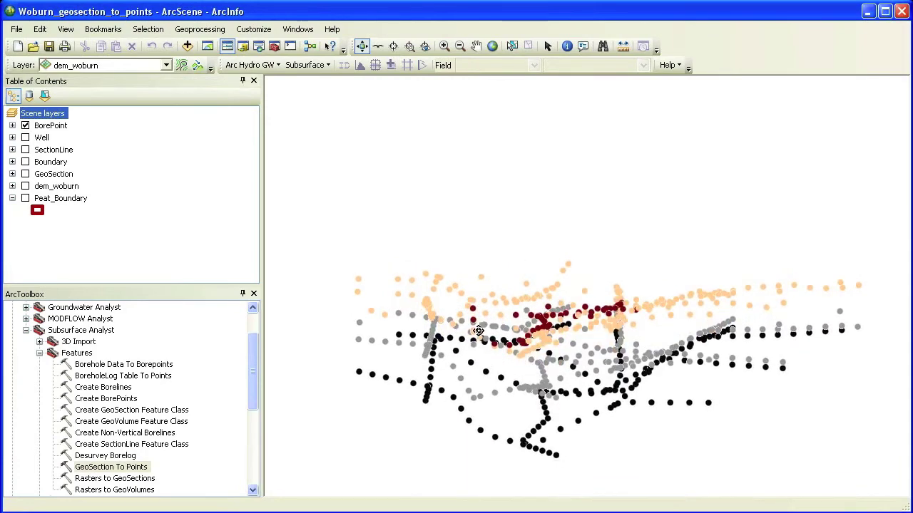
left_click(26, 174)
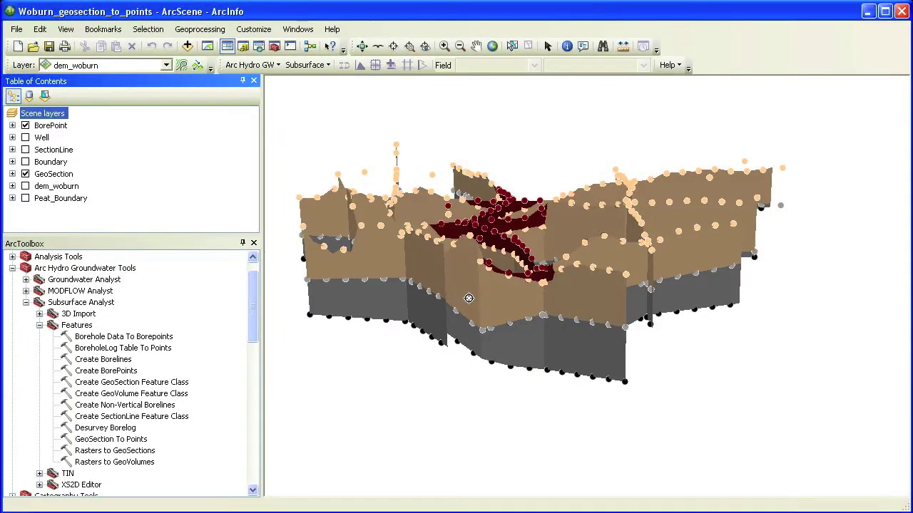
- Filter the BorePoint layer to show only points with HorizonID -5
left_click(56, 127)
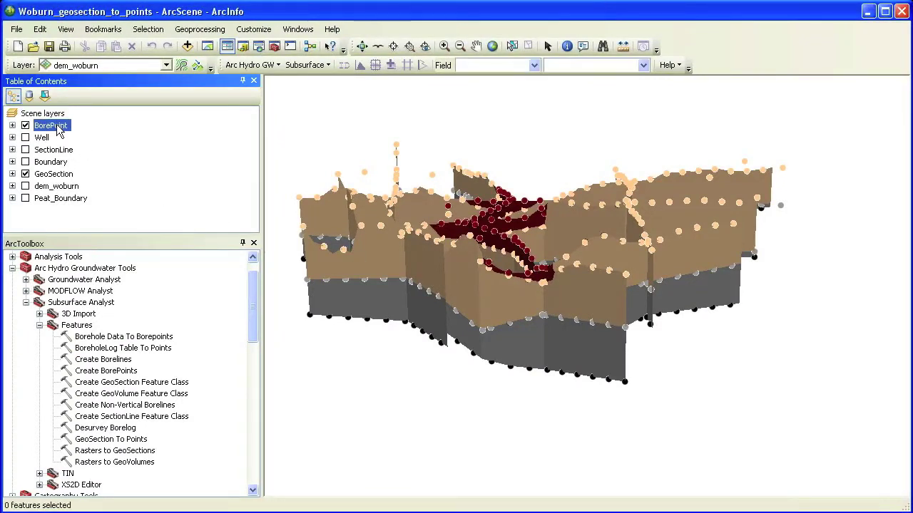
left_click(534, 65)
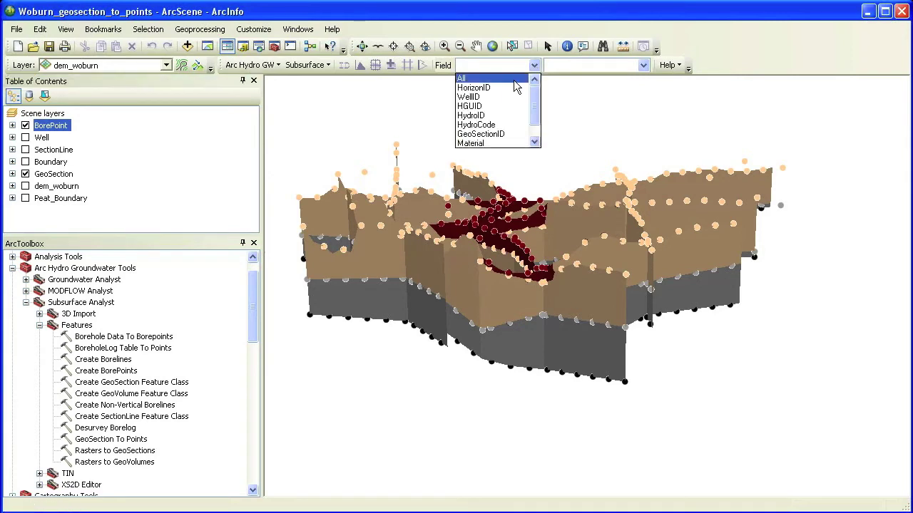
left_click(515, 87)
left_click(643, 64)
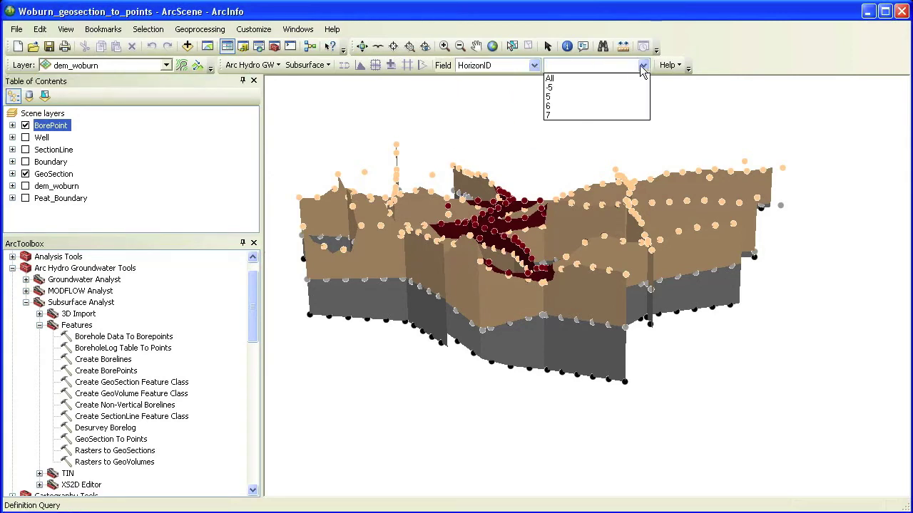
left_click(616, 87)
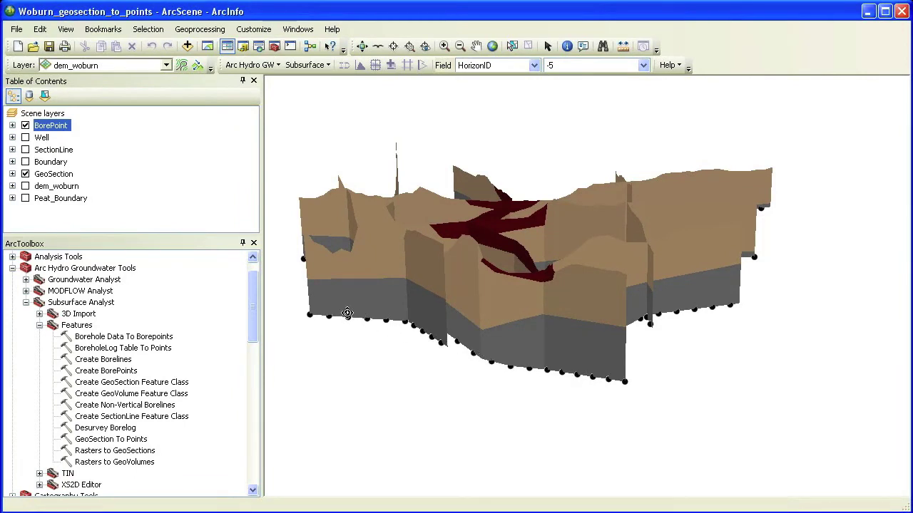
- Hide GeoSection, collapse Arc Hydro Groundwater Tools, and scroll to Spatial Analyst > Interpolation
left_click(26, 174)
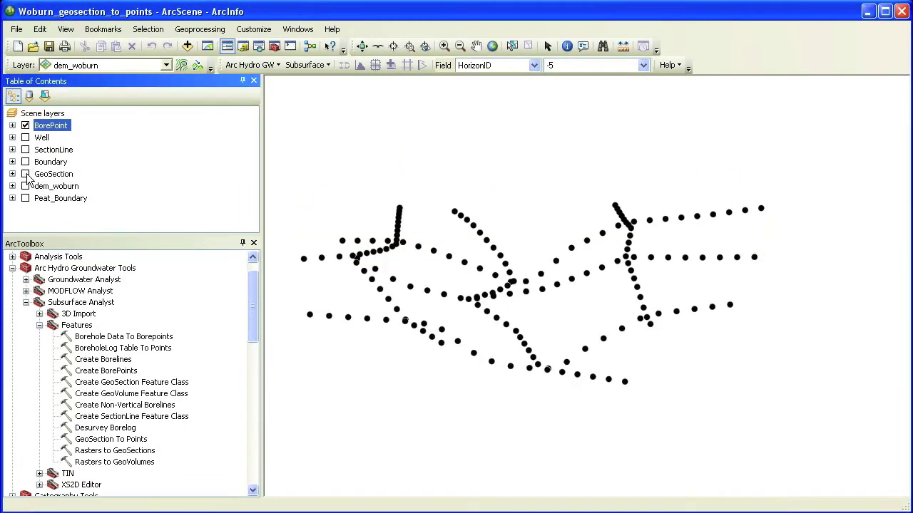
left_click(12, 268)
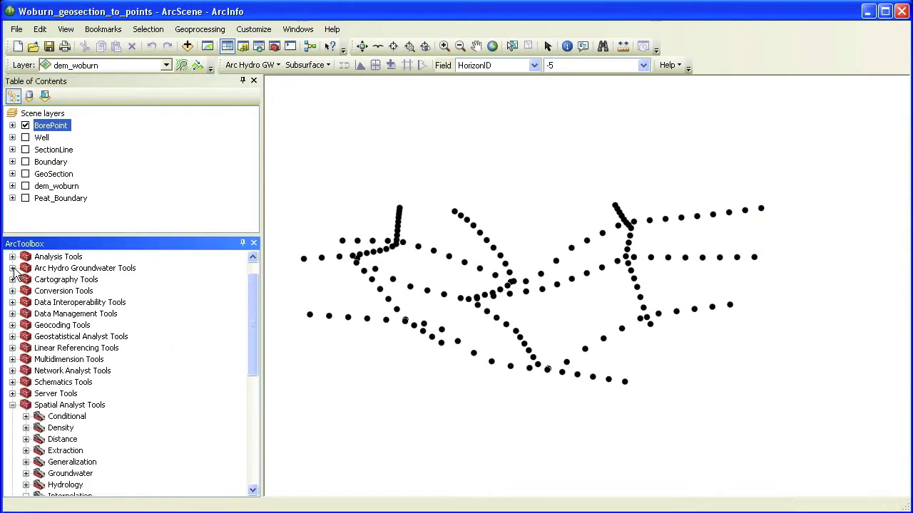
left_click_drag(253, 299, 255, 377)
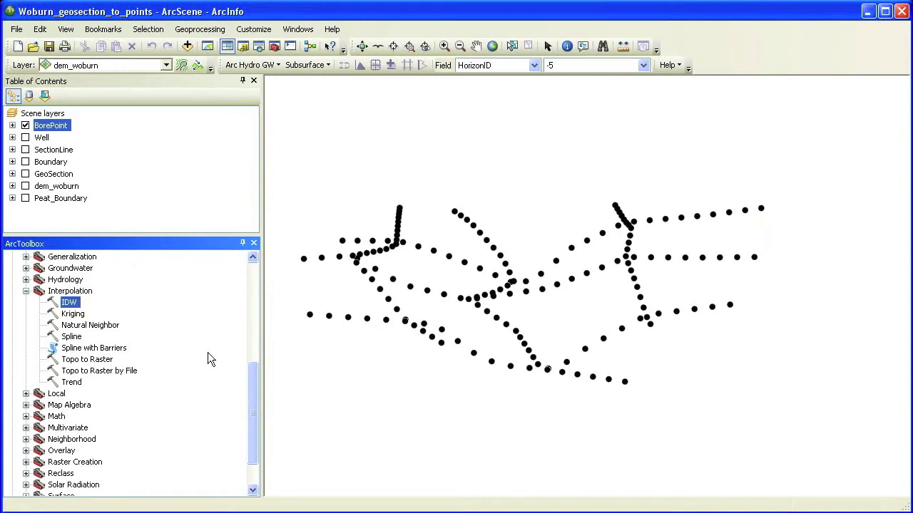
- In the IDW tool, use BorePoint as input points with Shape.Z as the z value
double_click(75, 303)
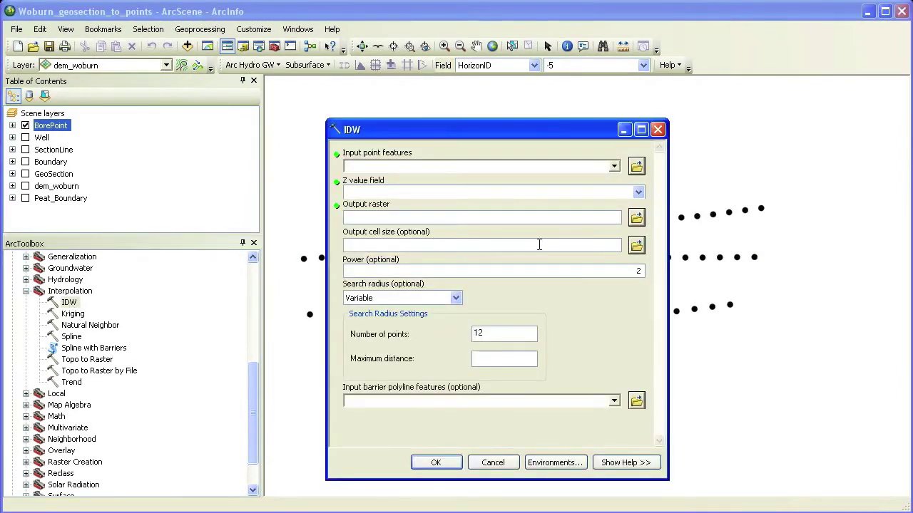
left_click(614, 166)
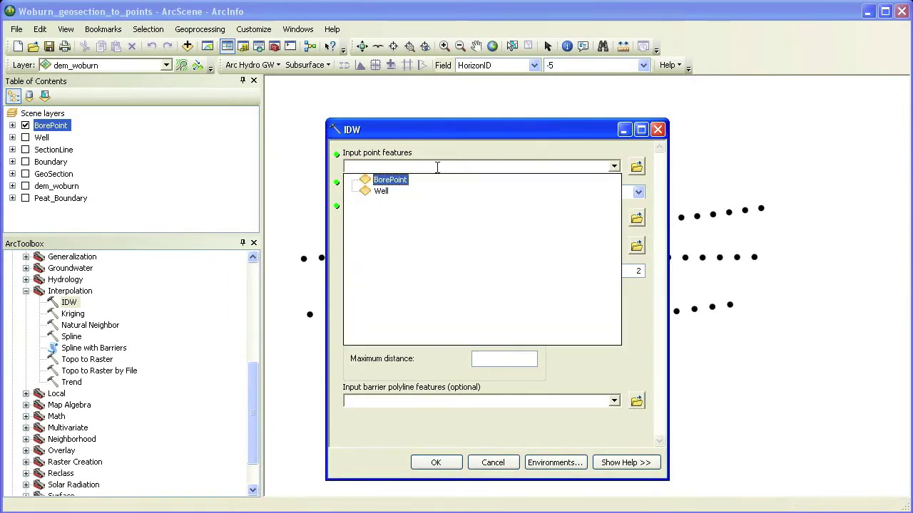
left_click(390, 180)
left_click(637, 191)
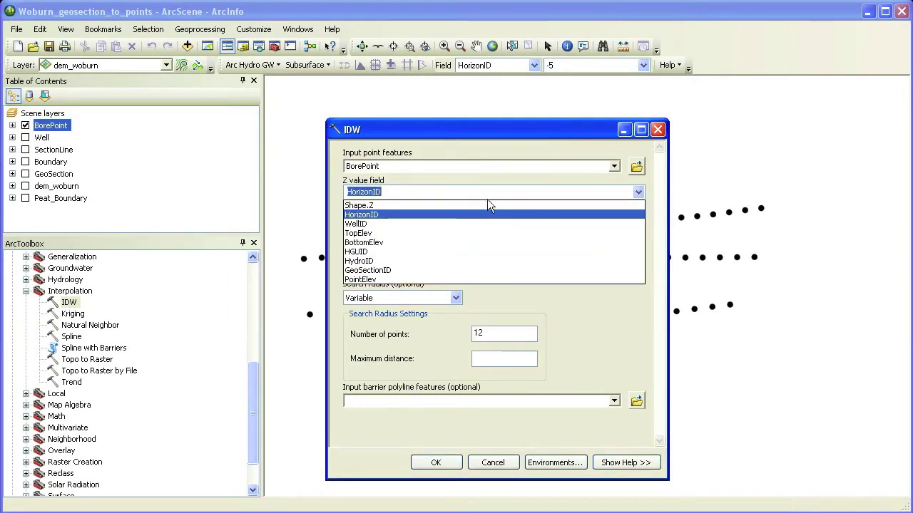
left_click(487, 201)
- Save the output raster as horizon5b with cell size 100 and run the interpolation
left_click(636, 217)
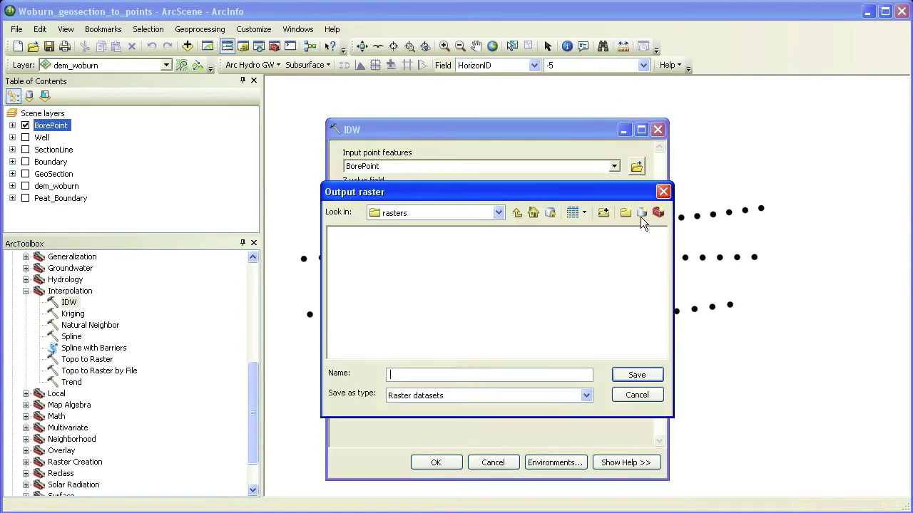
type("horizon5b")
left_click(636, 375)
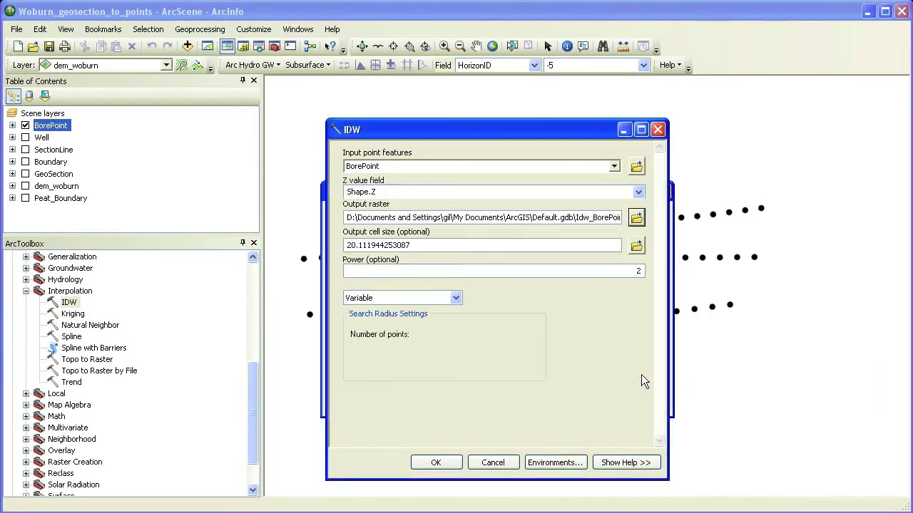
left_click_drag(415, 245, 332, 244)
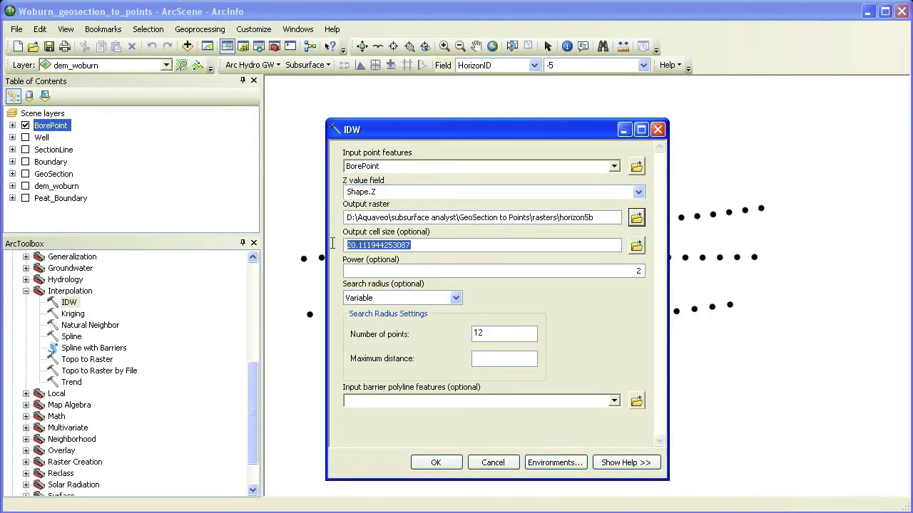
type("100")
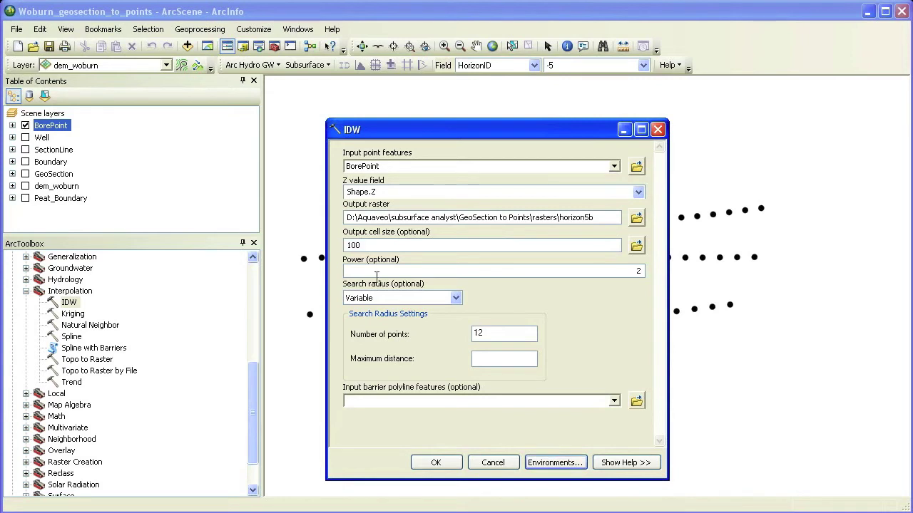
left_click(445, 460)
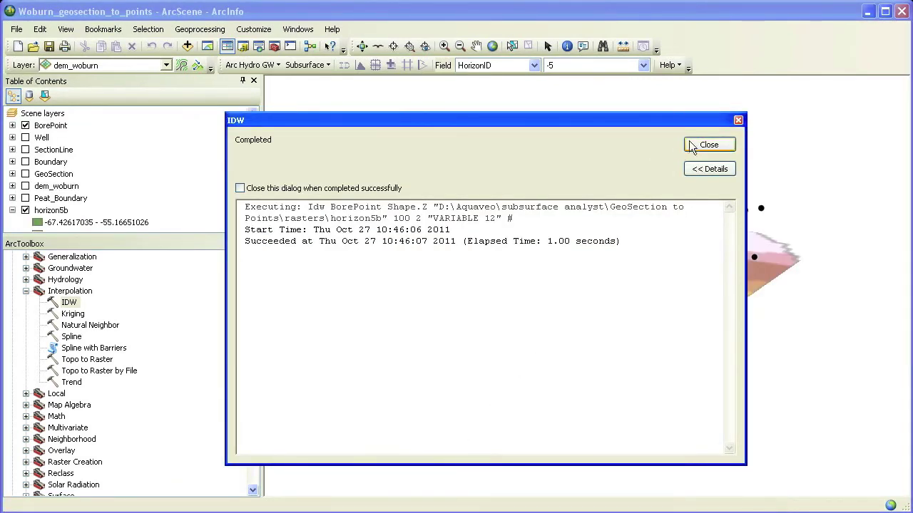
left_click(706, 145)
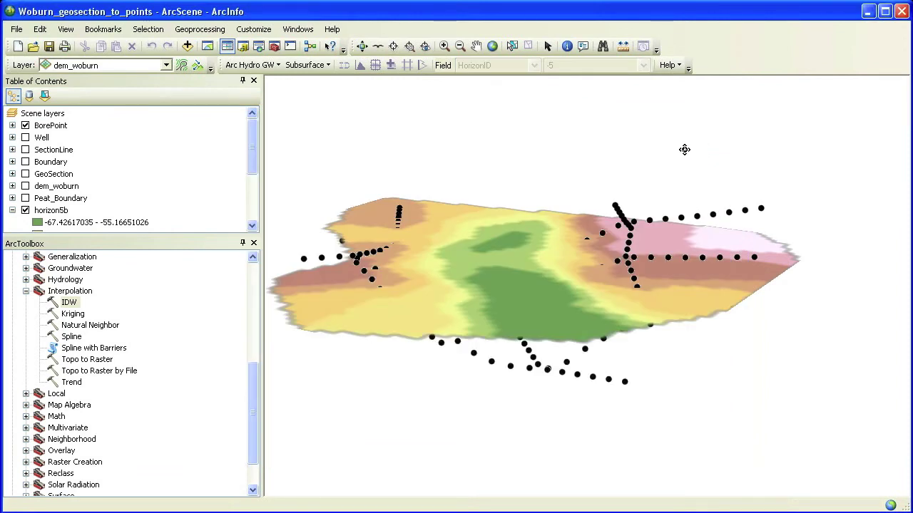
- Float horizon5b on its own elevation surface and symbolize it with a white-to-black colour ramp
double_click(61, 211)
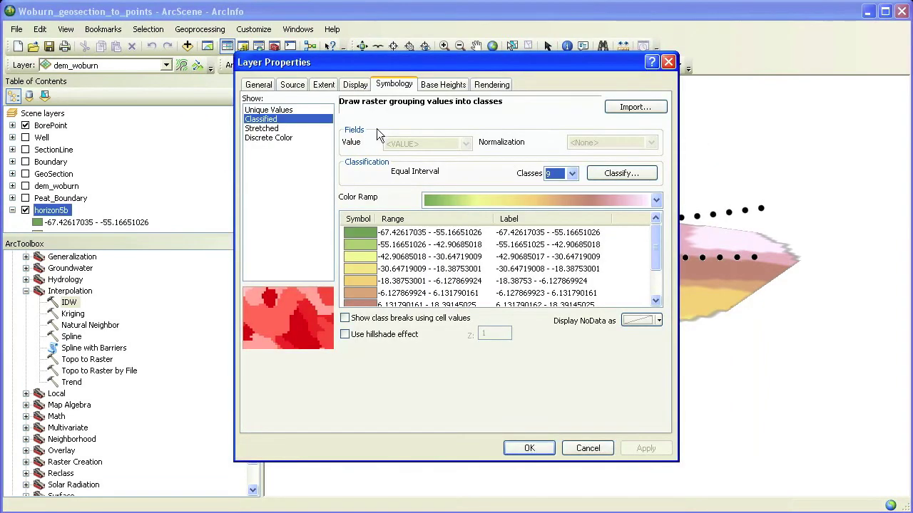
left_click(443, 84)
left_click(262, 135)
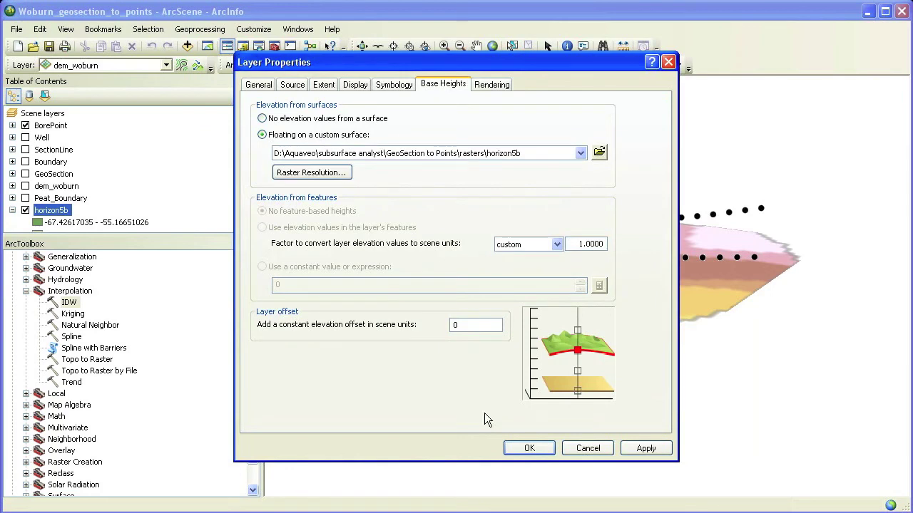
left_click(393, 84)
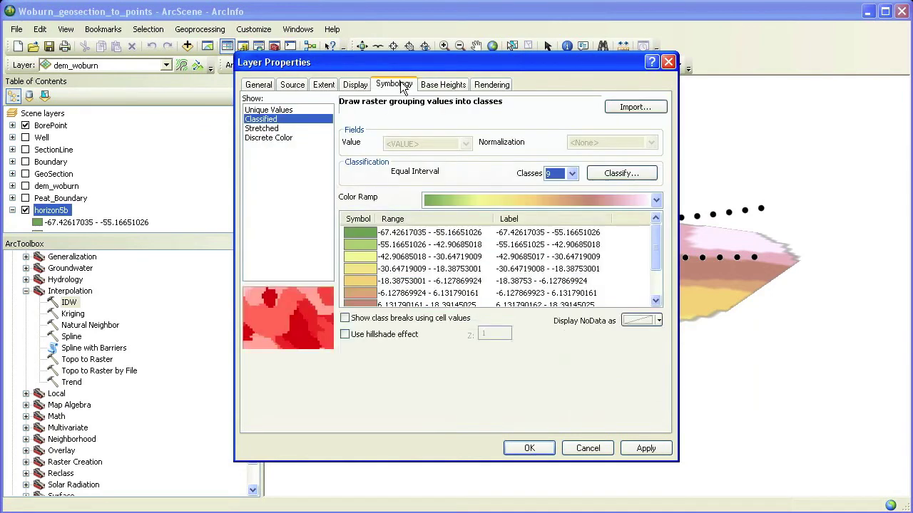
left_click(513, 201)
left_click(546, 419)
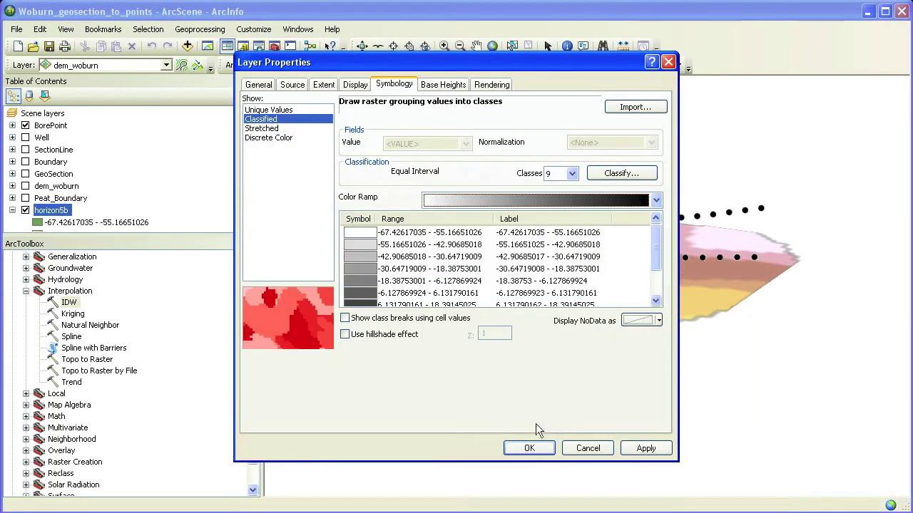
left_click(528, 448)
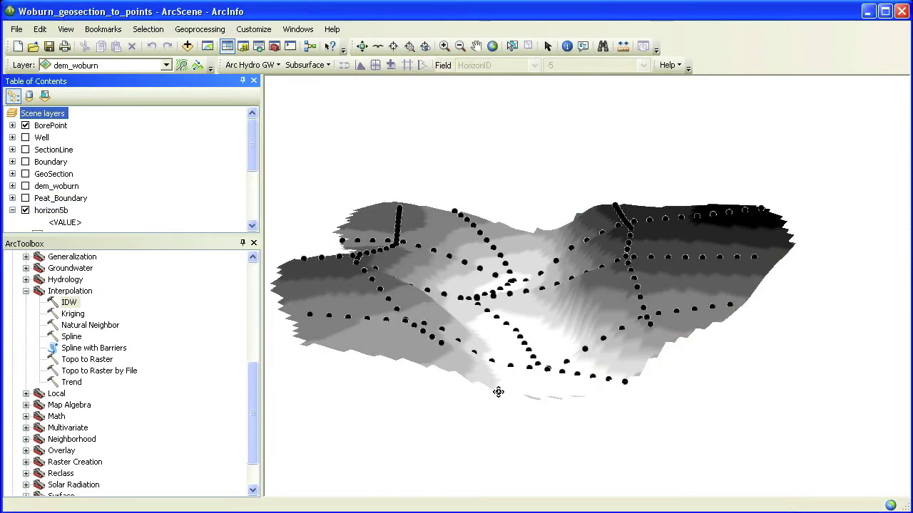
- Tilt the scene and set the HorizonID filter to All to show every bore point
left_click_drag(495, 440, 465, 399)
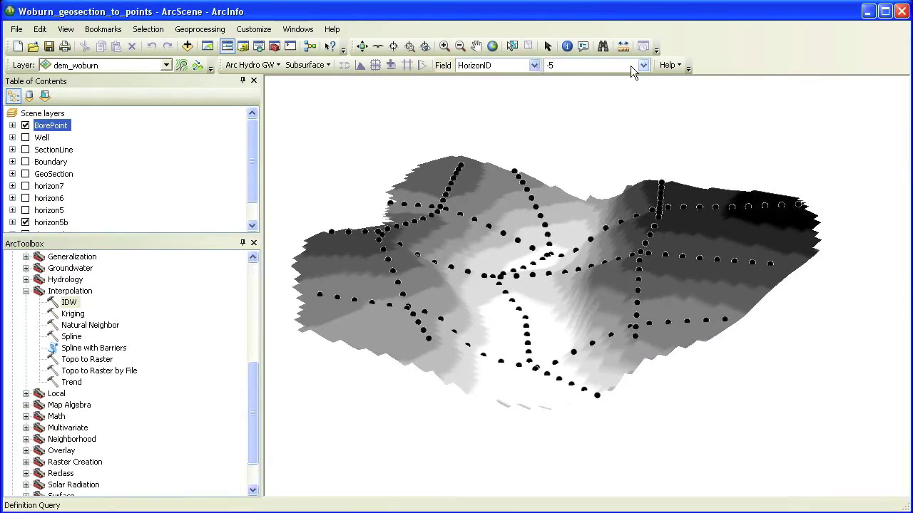
left_click(630, 66)
left_click(612, 76)
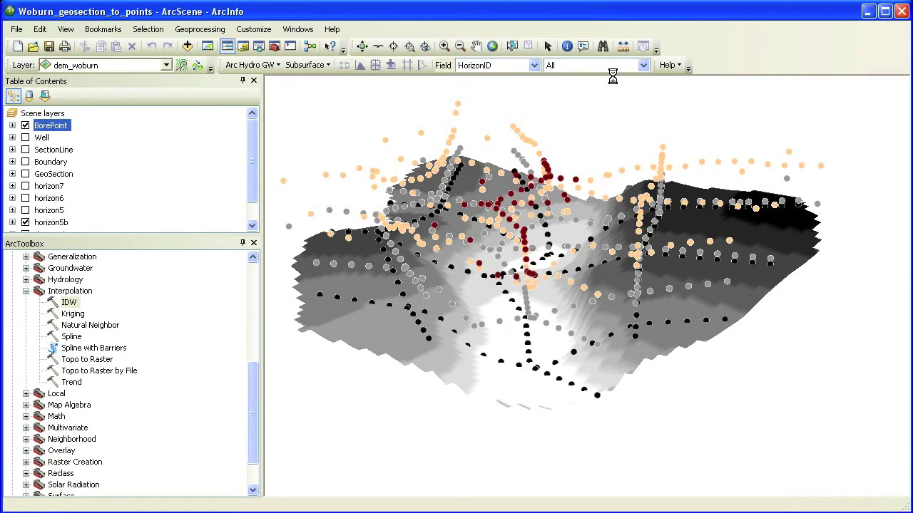
- Turn on the horizon5, horizon6 and horizon7 surfaces and view the stack from the side
left_click(25, 211)
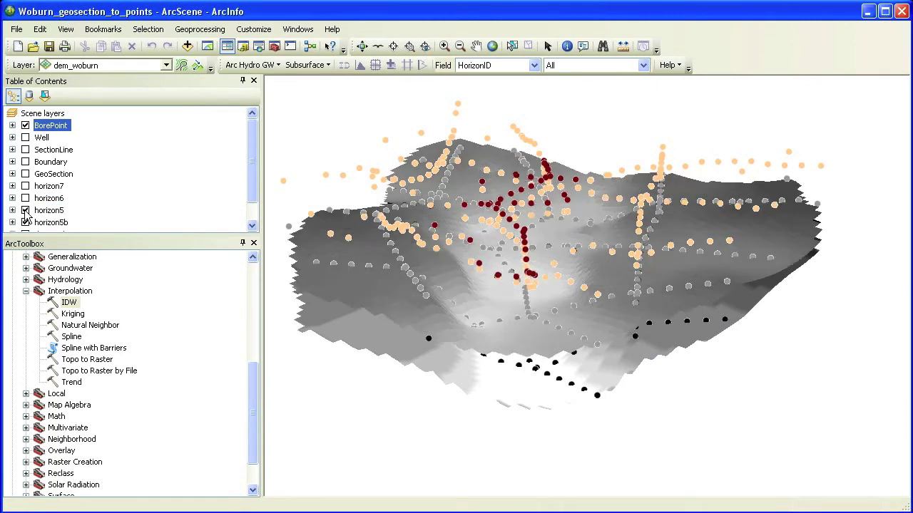
left_click(25, 198)
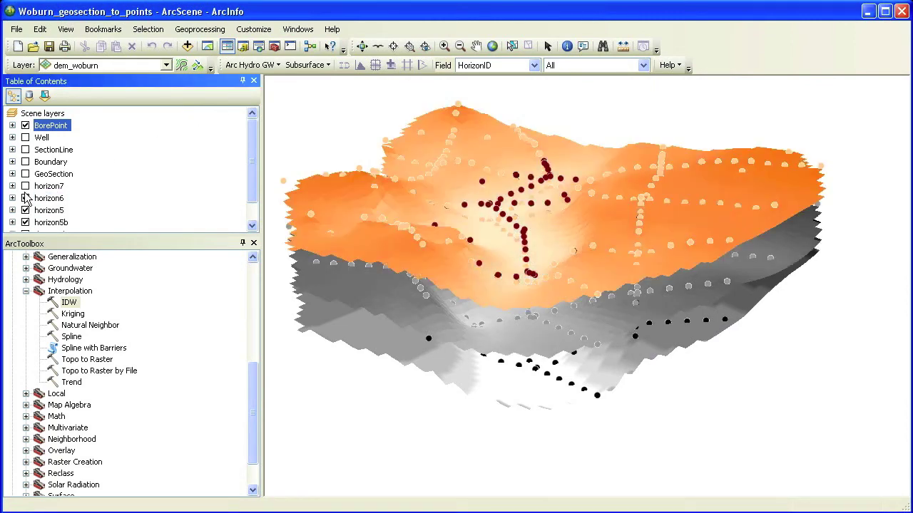
left_click(24, 186)
left_click_drag(478, 284, 452, 270)
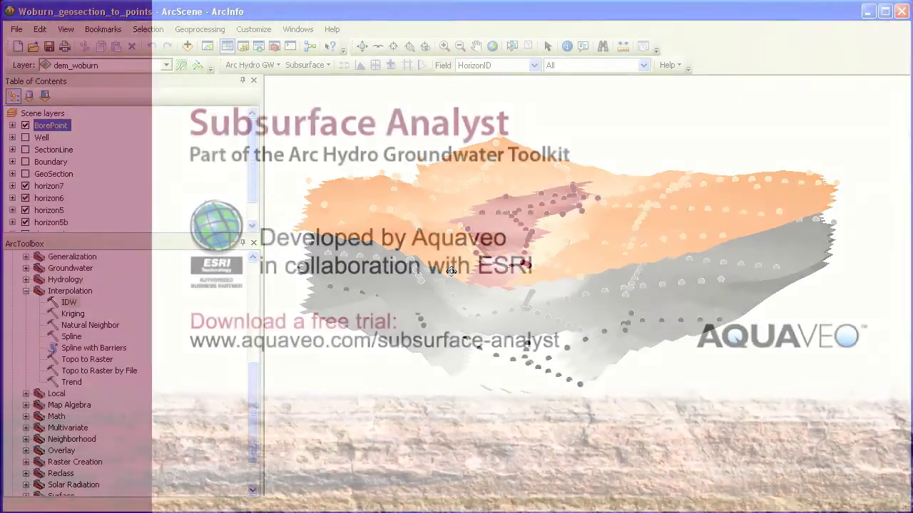